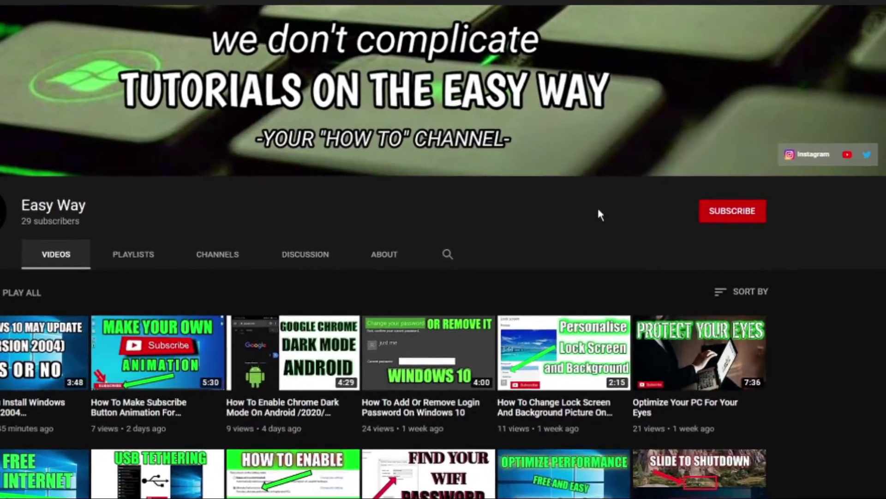
# Step: Subscribe to the tutorials channel and set its notification bell to All
pyautogui.click(724, 212)
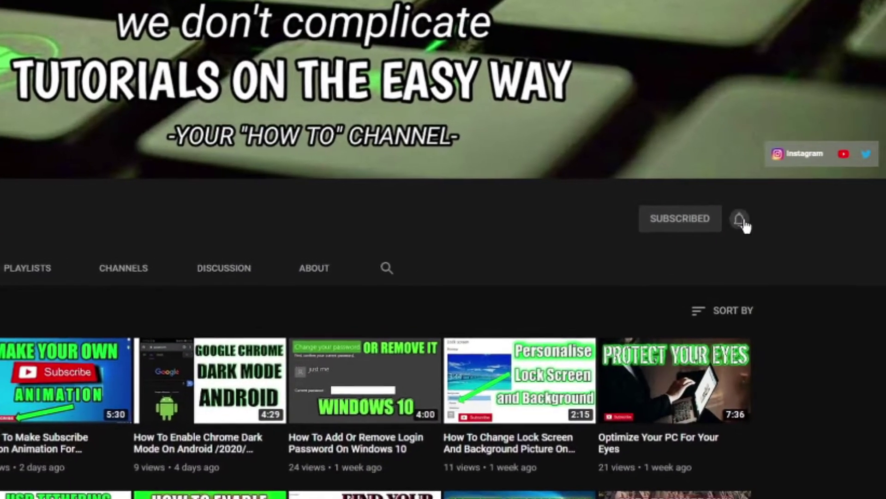
pyautogui.click(744, 221)
pyautogui.click(748, 254)
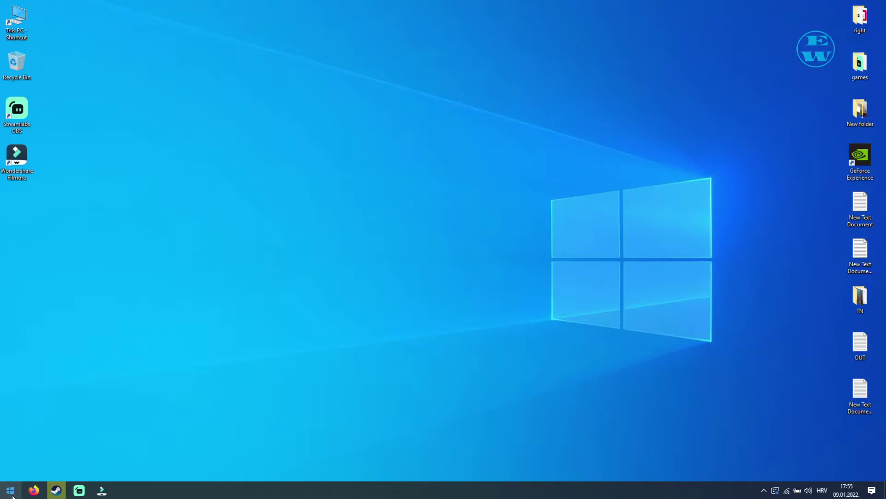
pyautogui.click(10, 491)
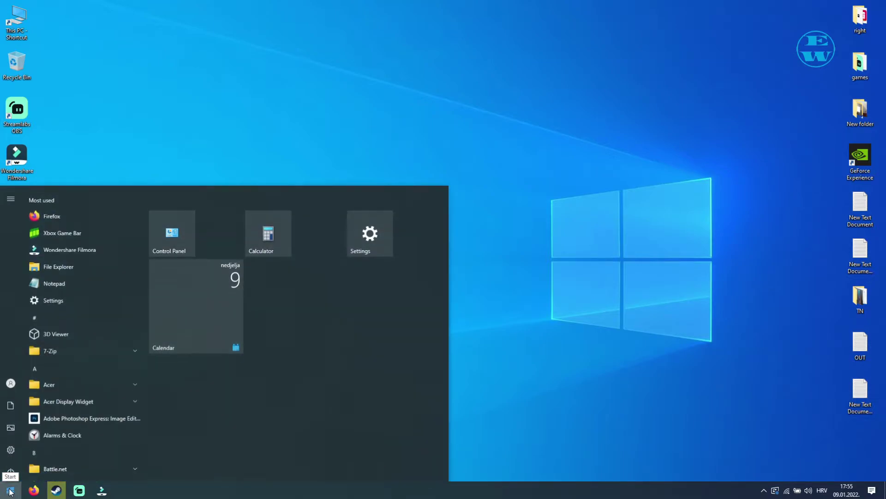
pyautogui.click(12, 448)
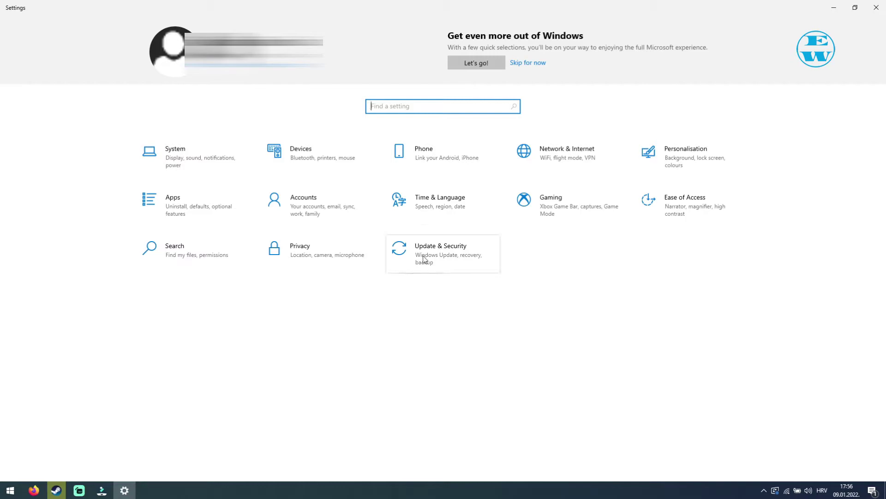
pyautogui.click(425, 250)
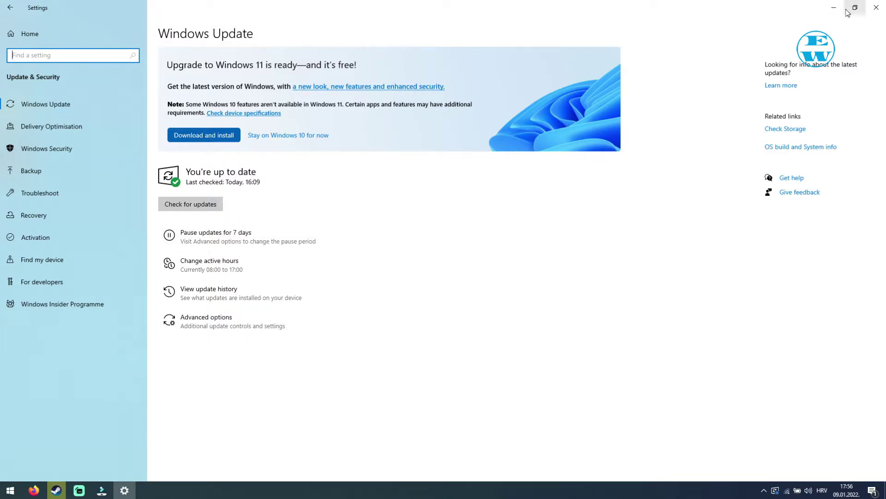
pyautogui.click(874, 8)
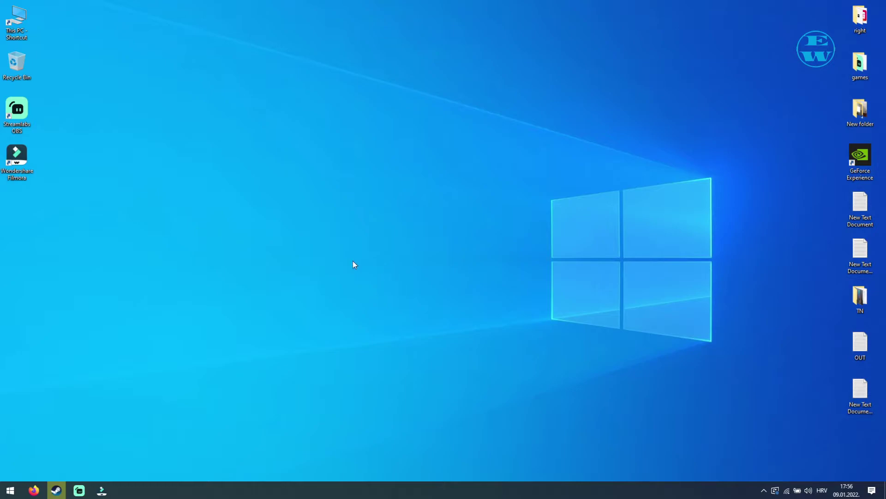
# Step: Verify the integrity of Counter-Strike: Global Offensive's local game files in Steam
pyautogui.click(56, 489)
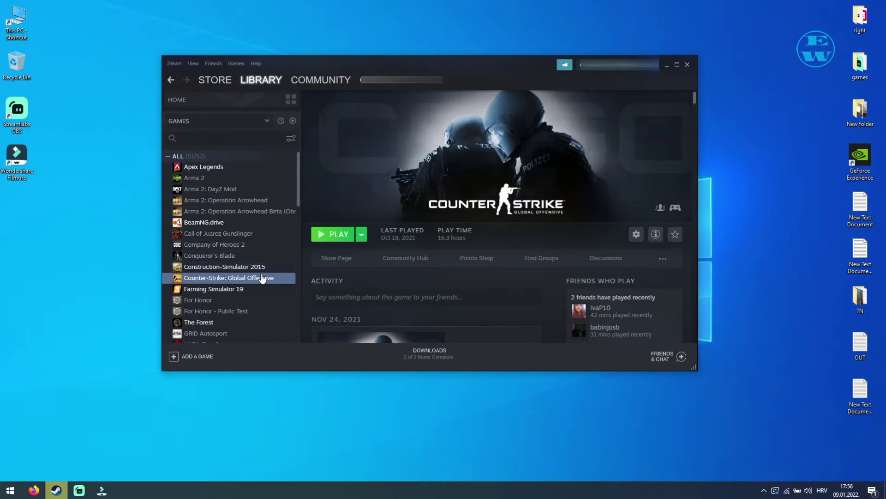
pyautogui.rightClick(201, 277)
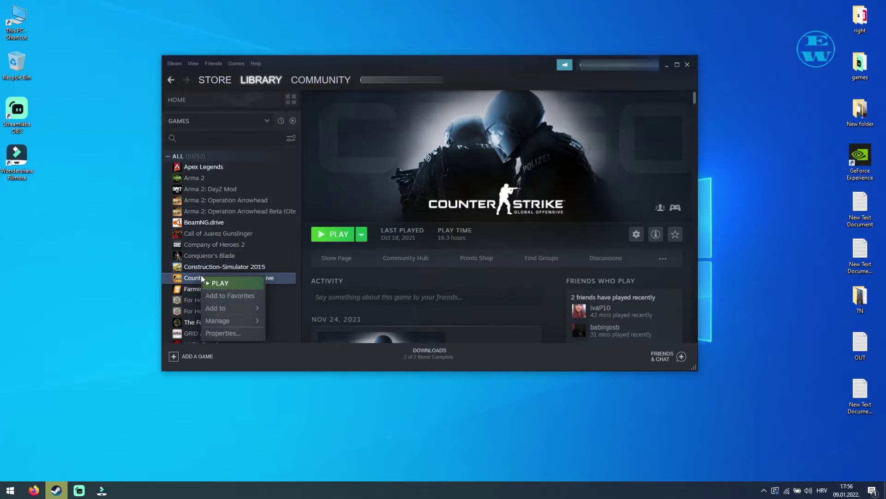
pyautogui.click(220, 333)
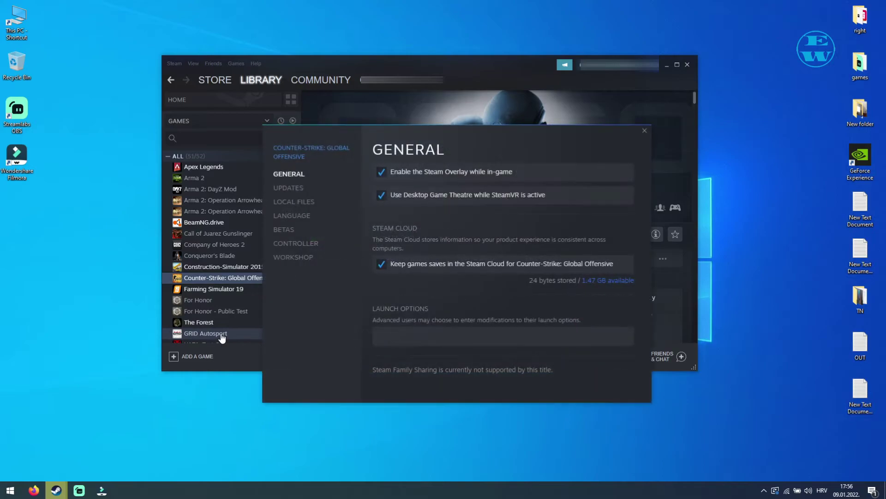
pyautogui.click(299, 201)
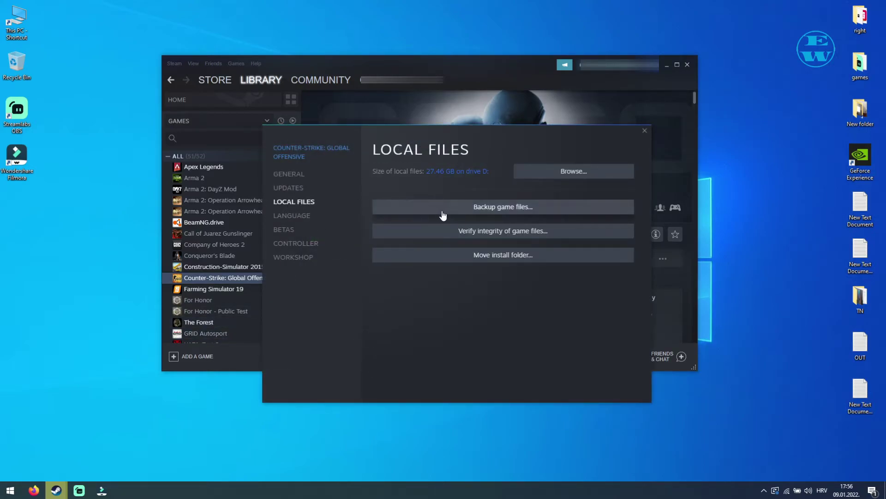
pyautogui.click(480, 230)
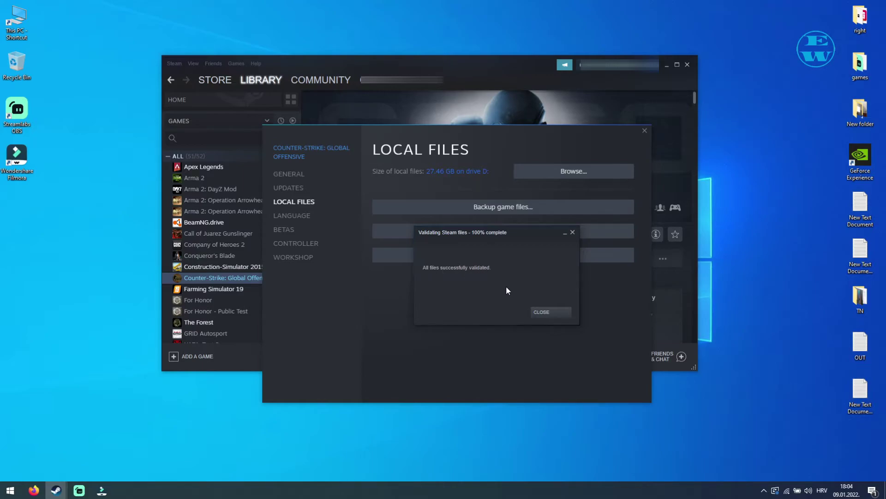
pyautogui.click(546, 313)
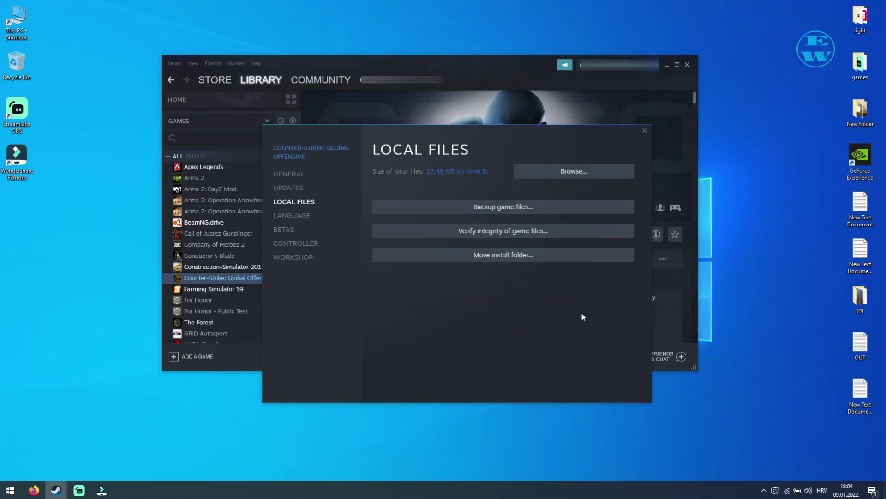
# Step: Enable 'Run this program as an administrator' in csgo's Compatibility properties and apply it
pyautogui.click(573, 173)
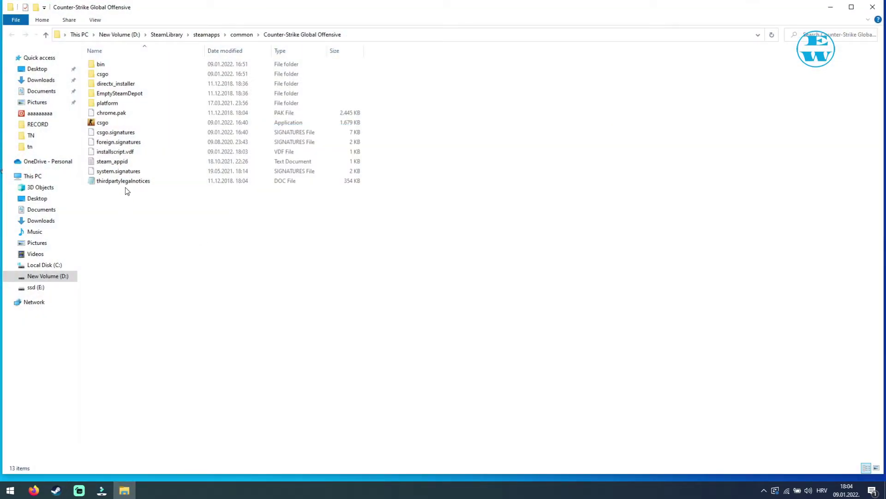
pyautogui.rightClick(99, 125)
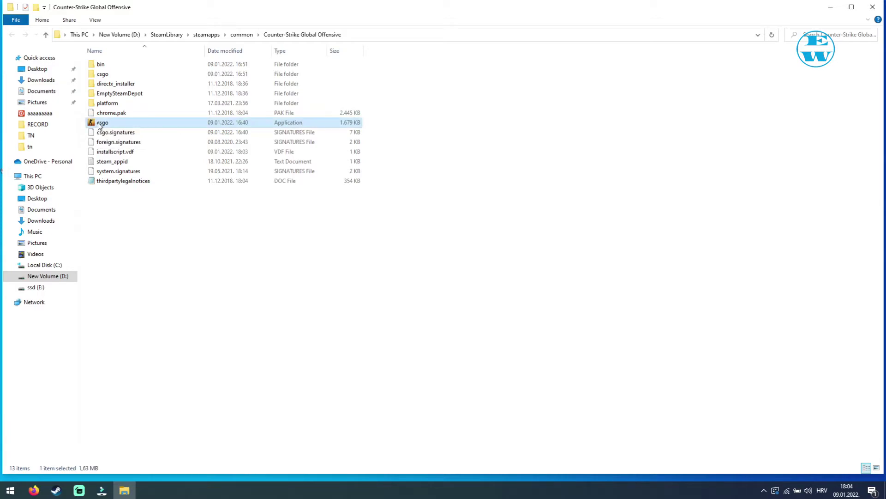
pyautogui.click(126, 346)
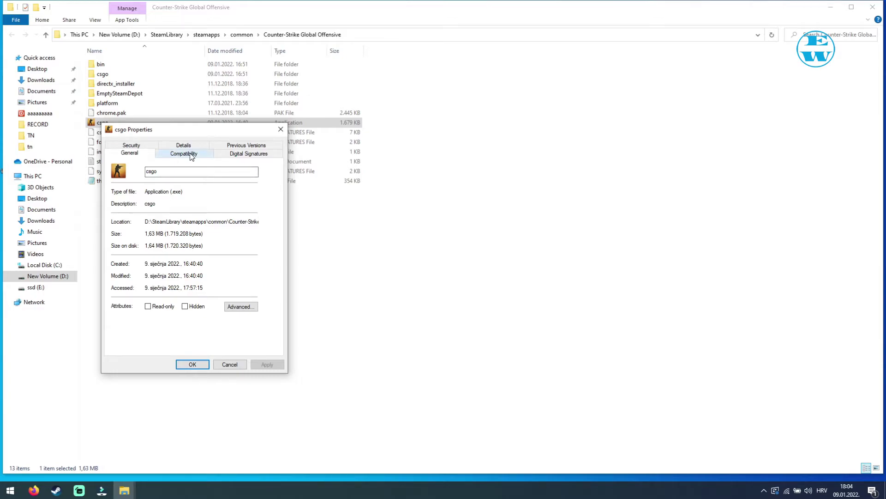
pyautogui.click(187, 153)
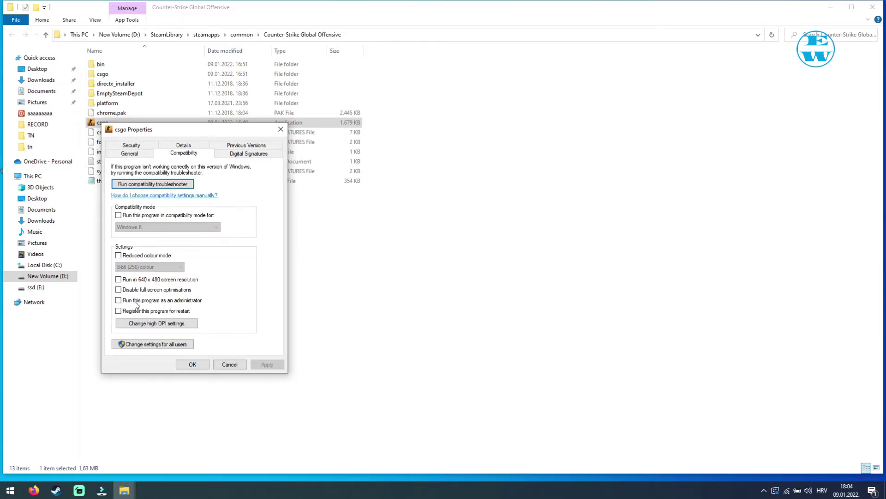
pyautogui.click(119, 300)
pyautogui.click(266, 365)
pyautogui.click(193, 364)
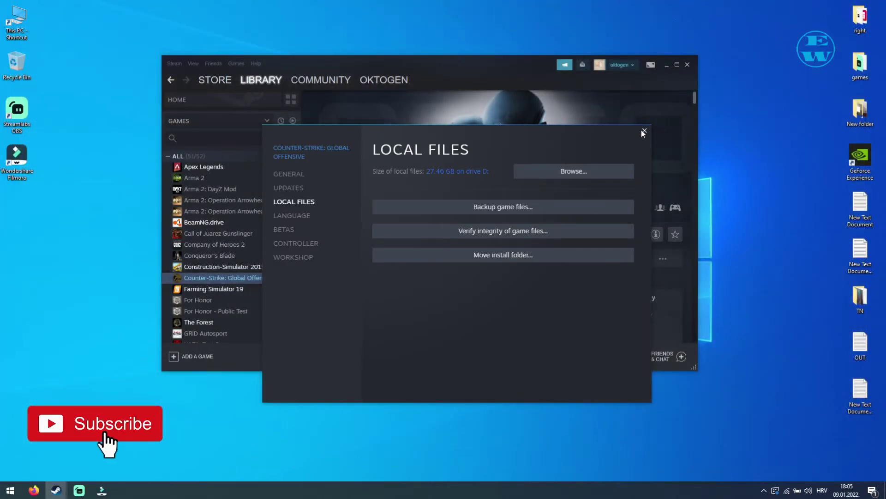
# Step: Close the Steam windows and launch System Configuration by searching 'sys'
pyautogui.click(644, 131)
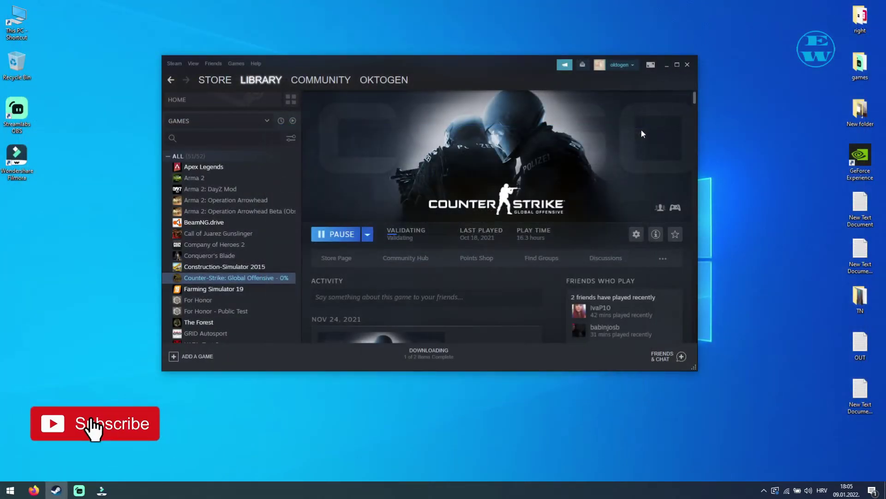
pyautogui.click(667, 65)
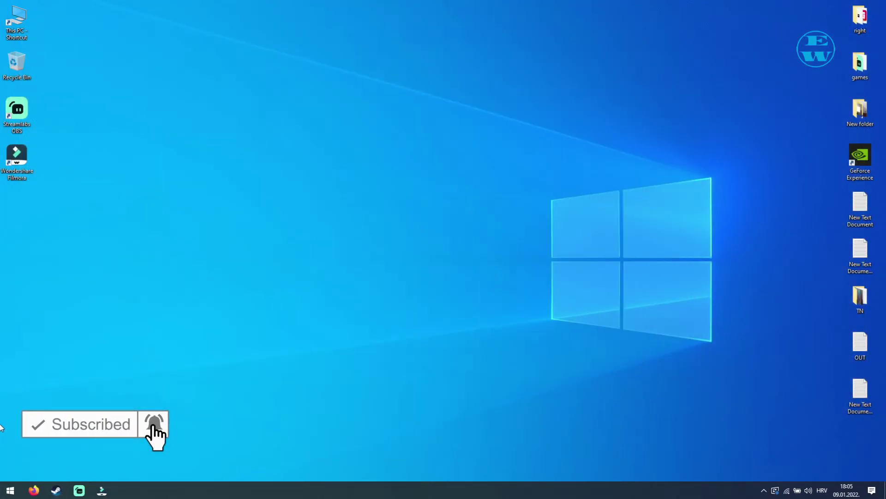
pyautogui.rightClick(9, 489)
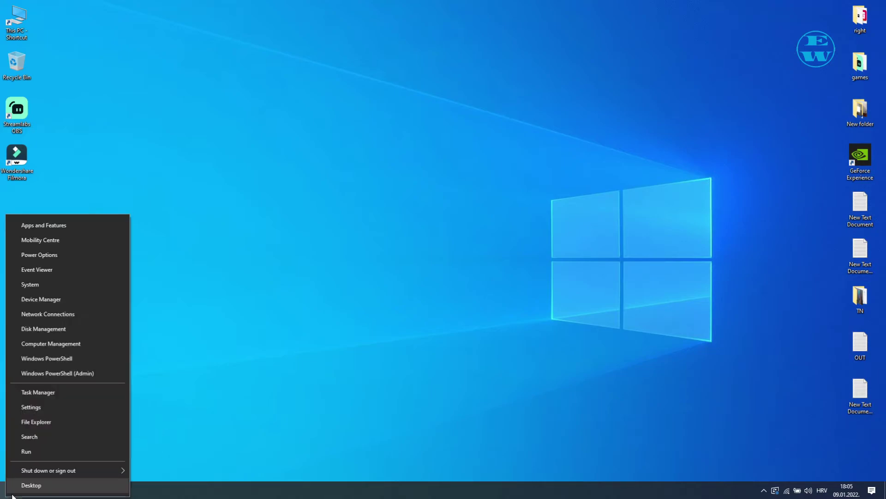
pyautogui.click(29, 437)
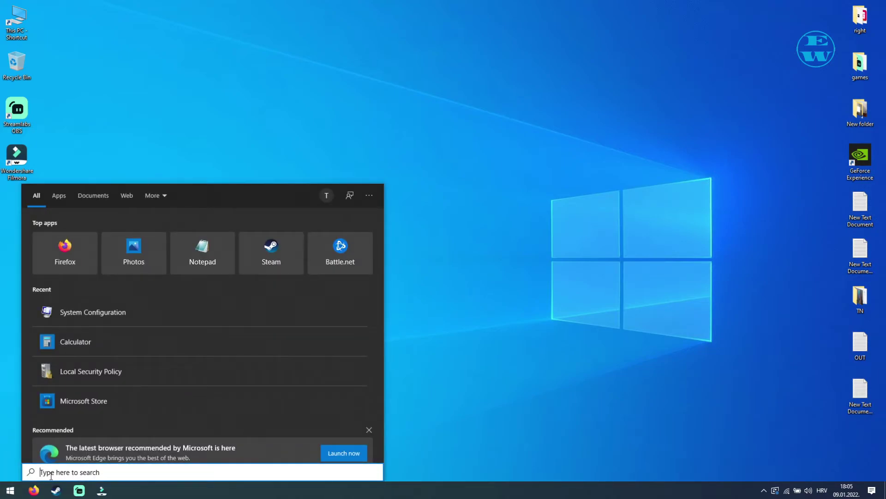
pyautogui.write('sys')
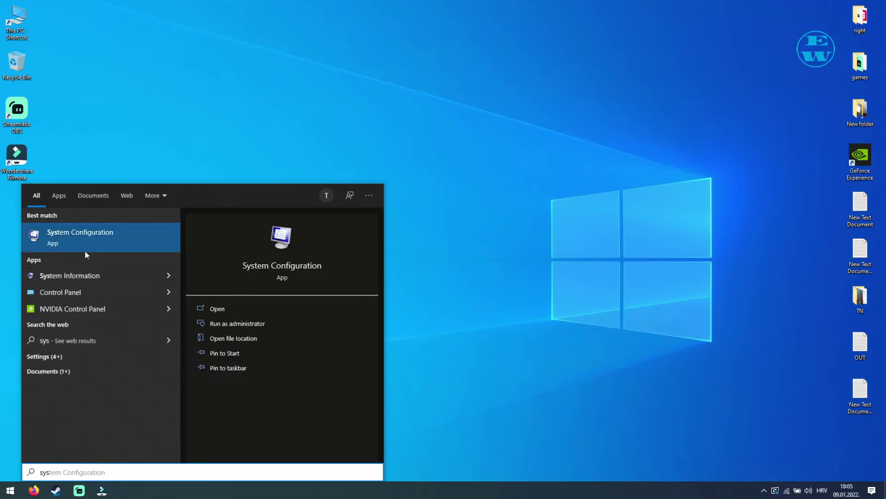
pyautogui.click(92, 241)
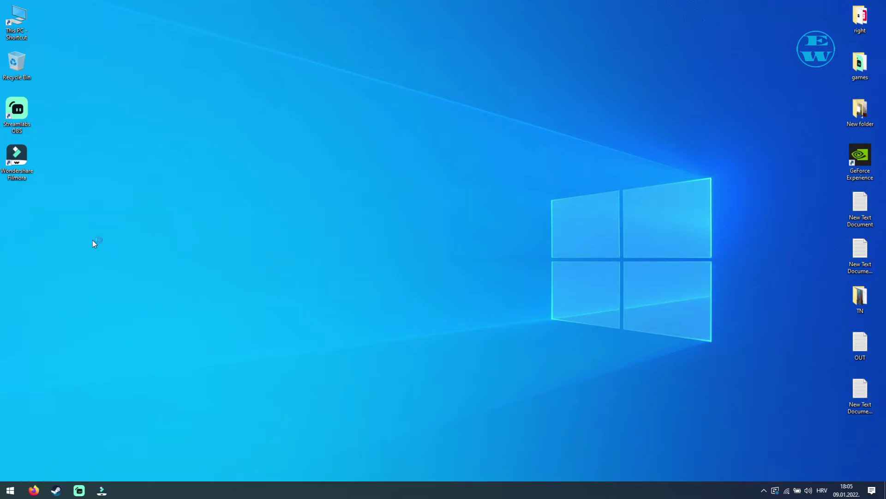
# Step: Untick Windows Management Instrumentation under Services, apply, and exit without restarting
pyautogui.click(371, 173)
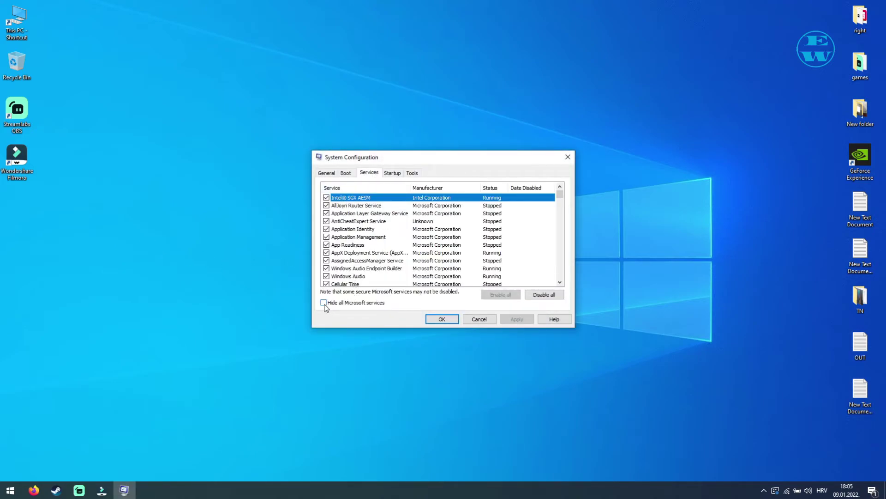
pyautogui.click(560, 262)
pyautogui.click(560, 265)
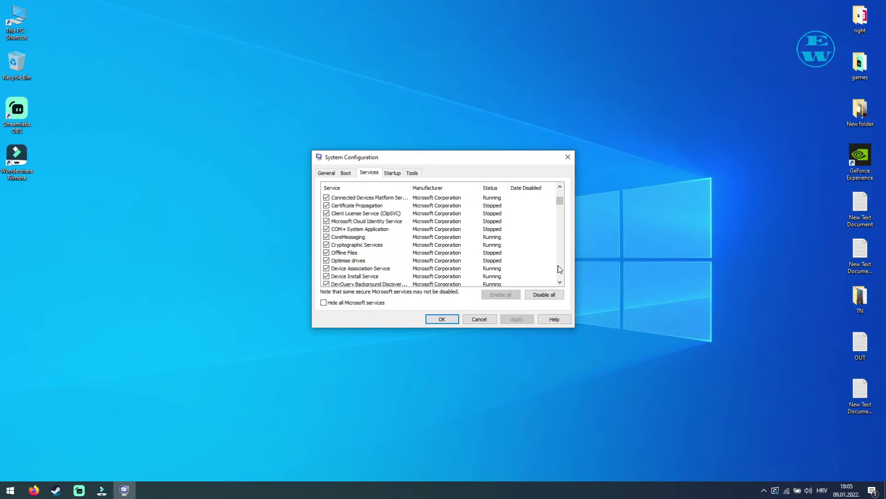
pyautogui.click(561, 268)
pyautogui.click(560, 269)
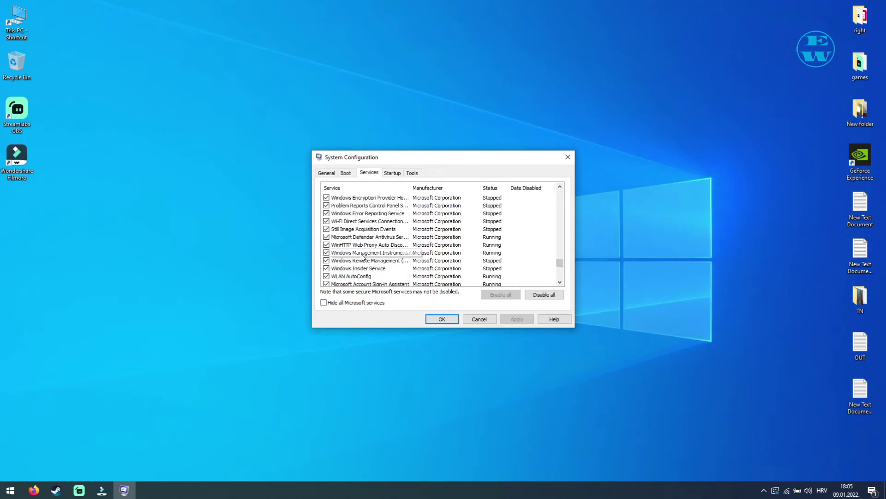
pyautogui.click(326, 254)
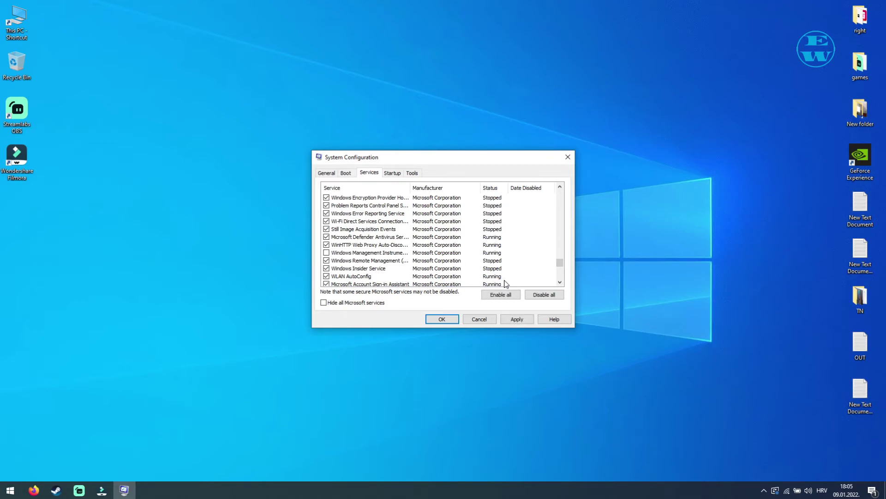
pyautogui.click(517, 319)
pyautogui.click(441, 321)
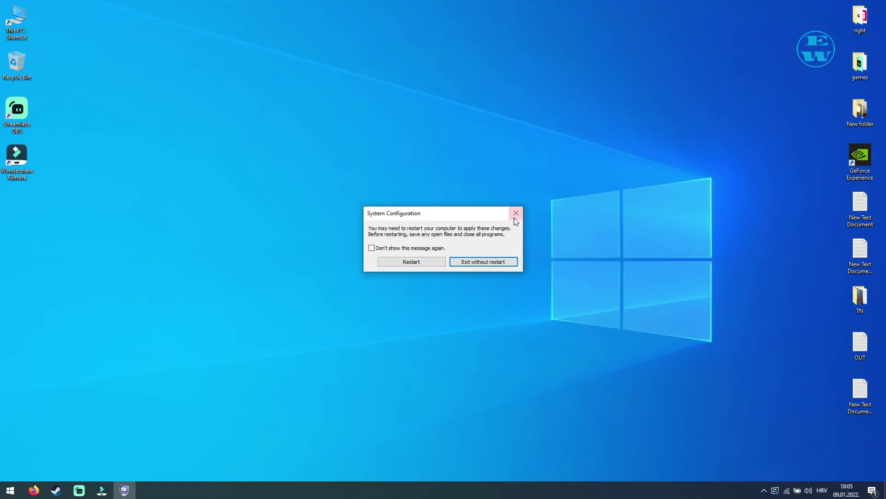
pyautogui.click(499, 261)
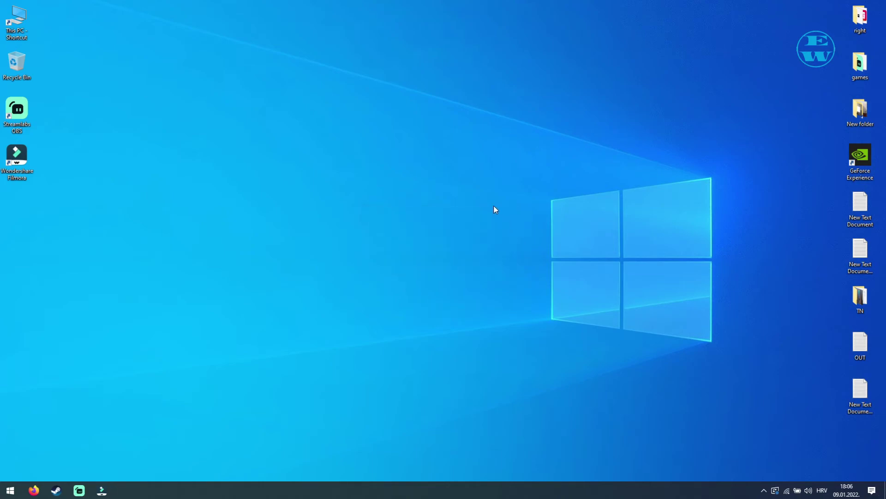